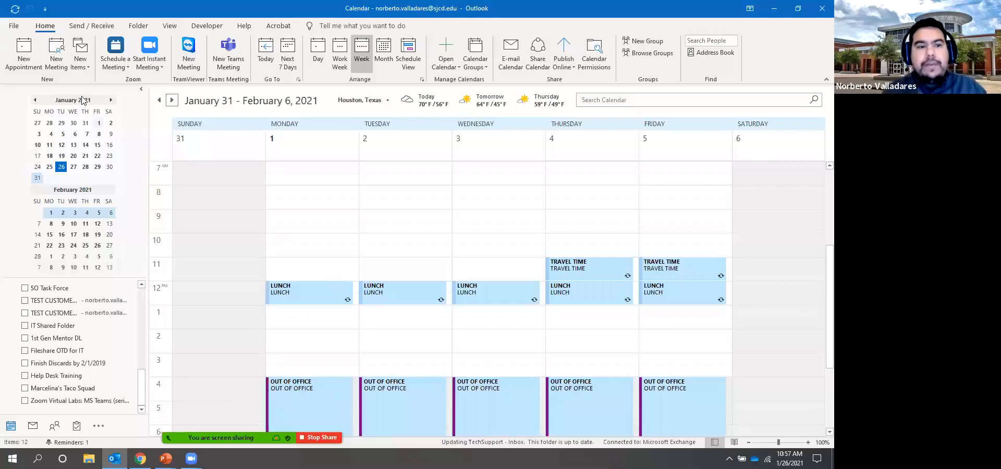
Create a new meeting titled 'How to Host a Meeting (Test)' and bring up Zoom's scheduling settings
click(57, 58)
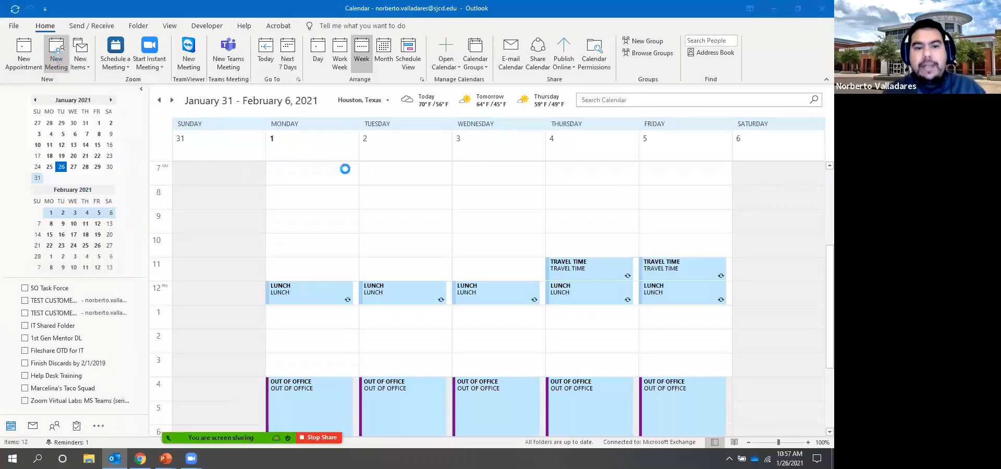
text(H)
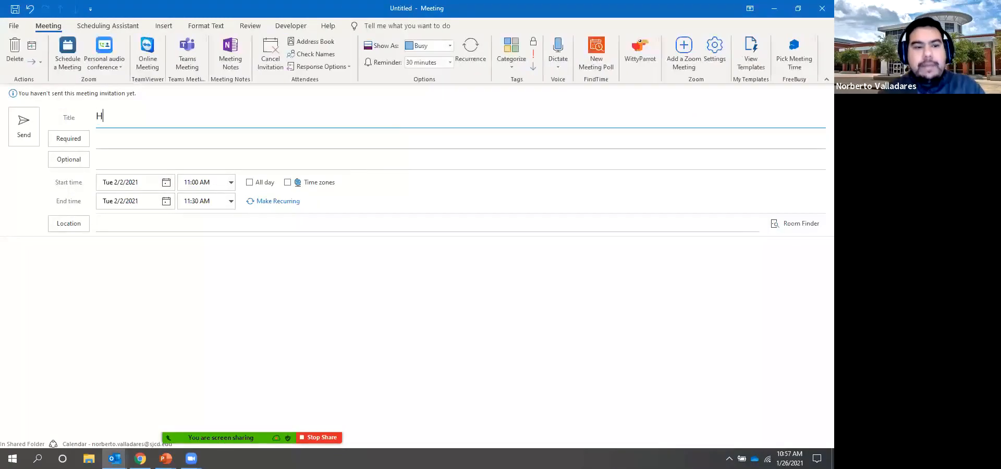
text(ow to Host a Meet)
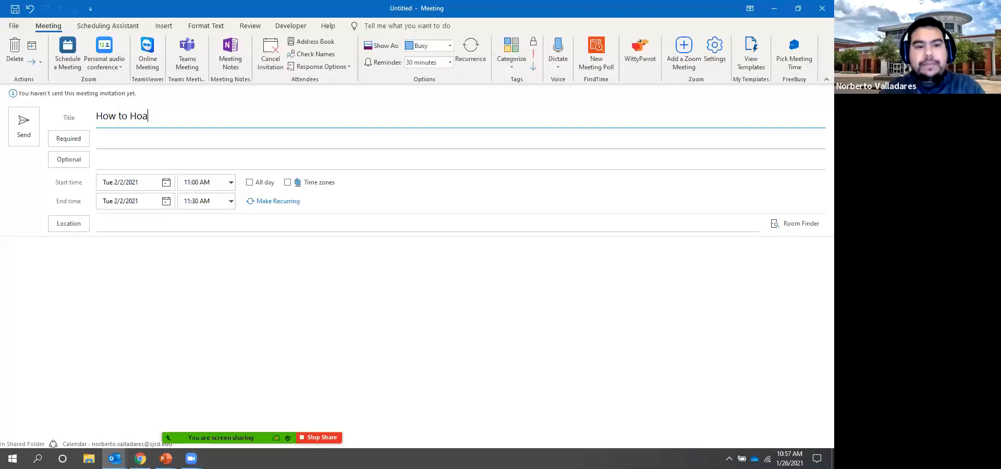
text(ing )
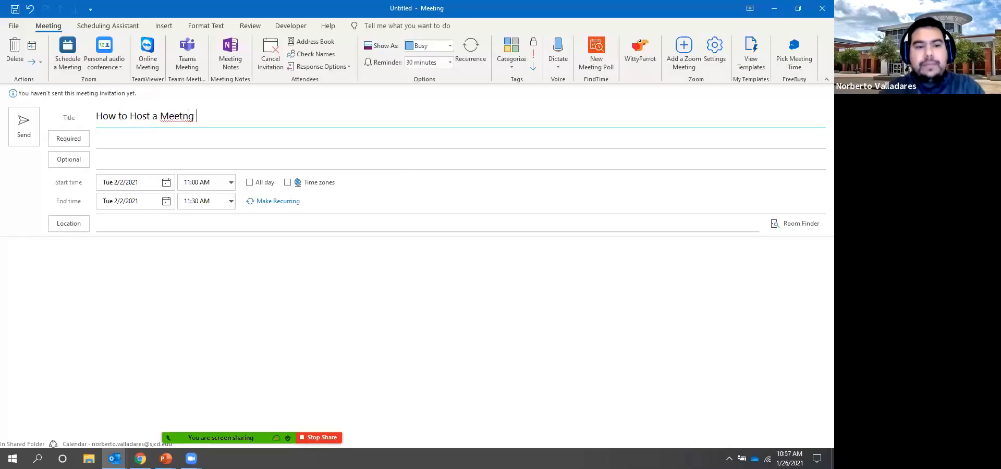
text((Test))
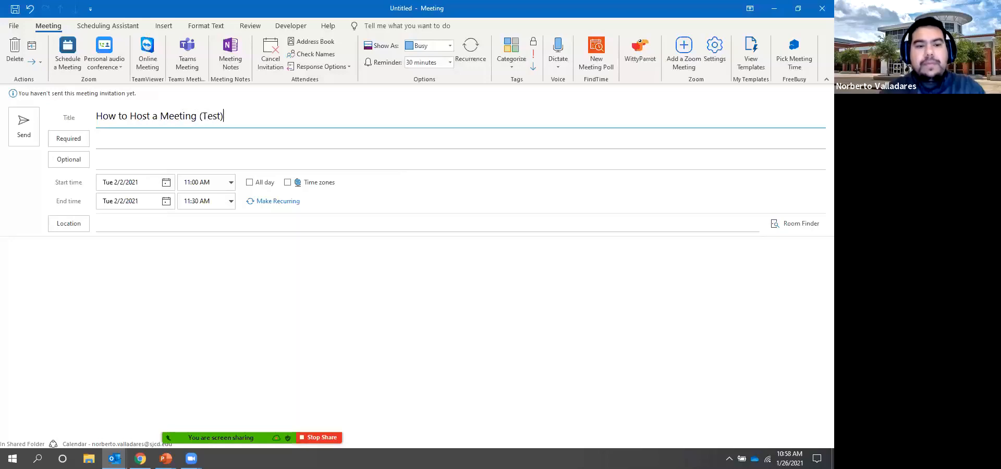
click(64, 59)
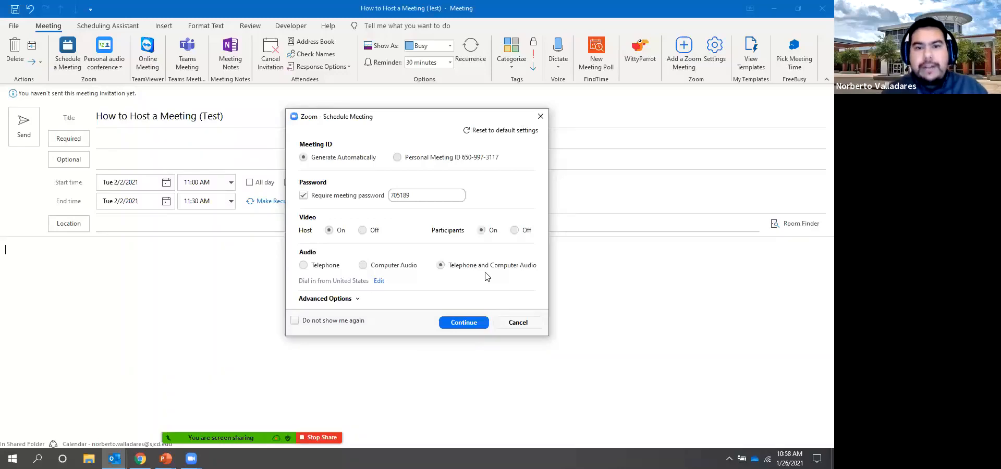
Expand the Zoom dialog's Advanced Options and scroll to show the remaining settings
click(340, 302)
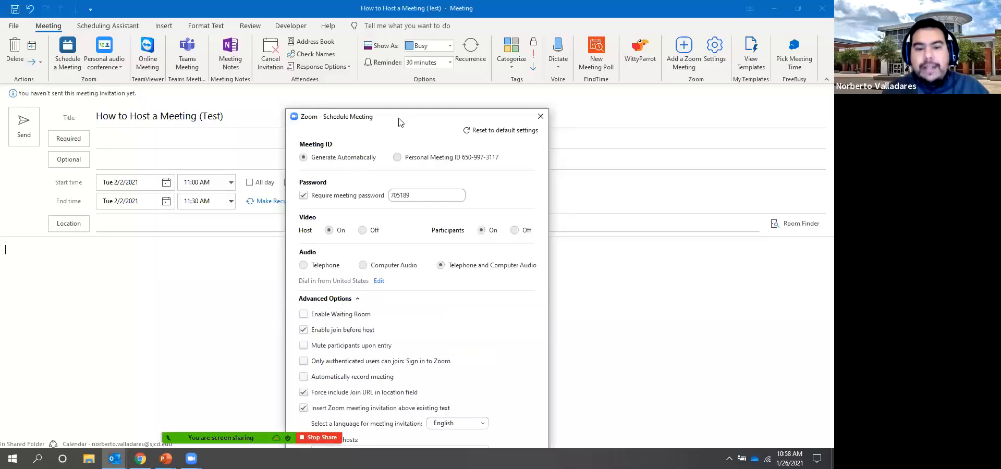
drag(400, 122, 405, 63)
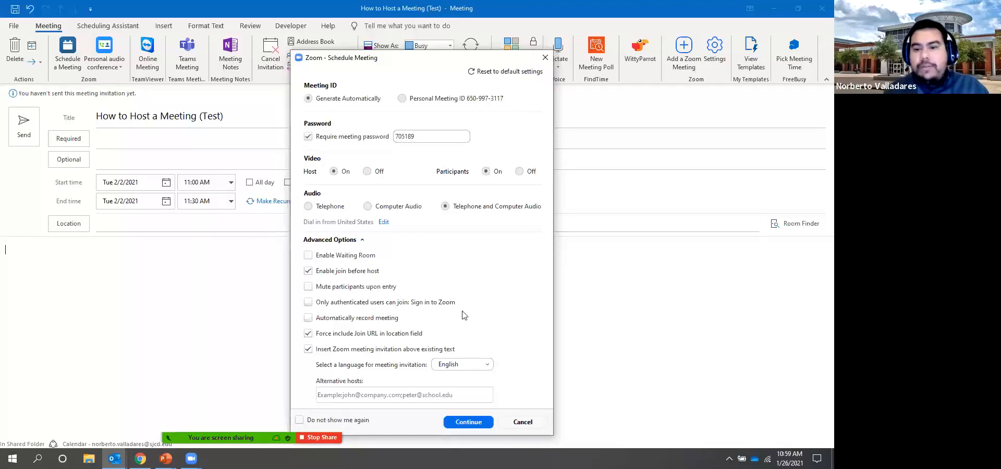
Dismiss both Zoom notifications, enter the colleague's e-mail as alternative host, and confirm the Zoom settings
click(761, 337)
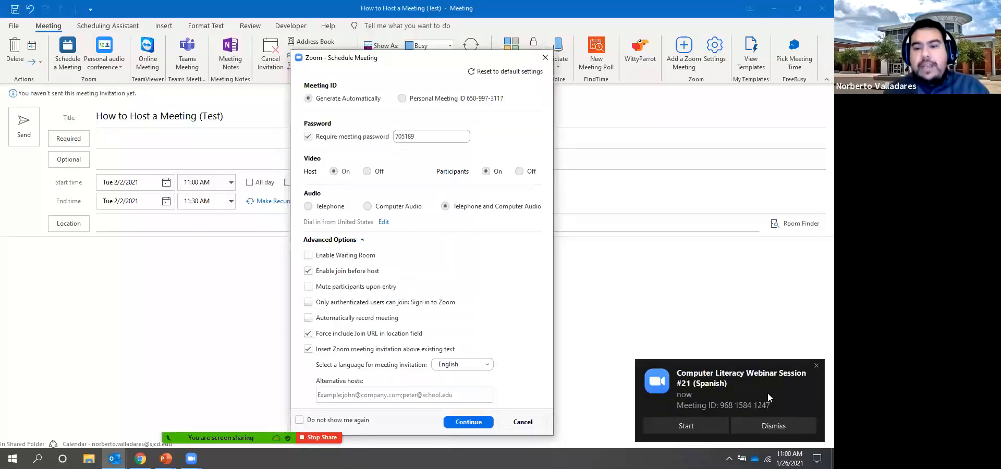
click(764, 424)
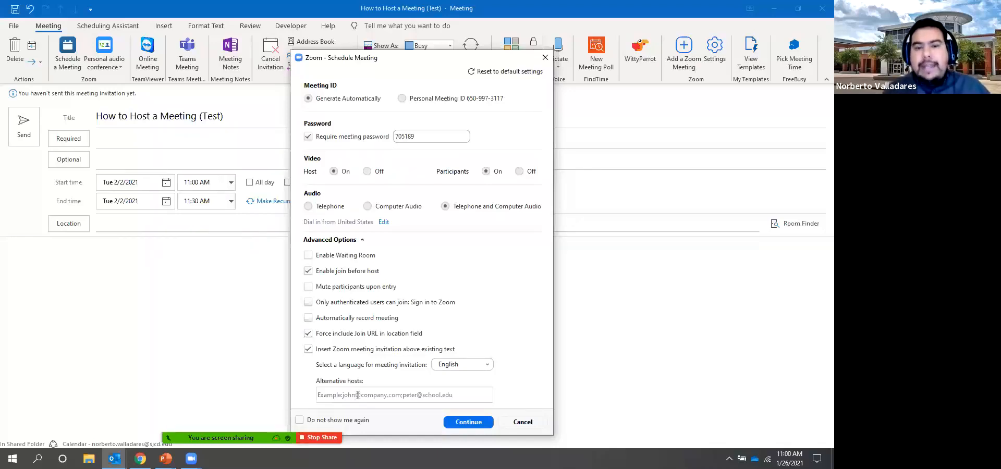
click(357, 394)
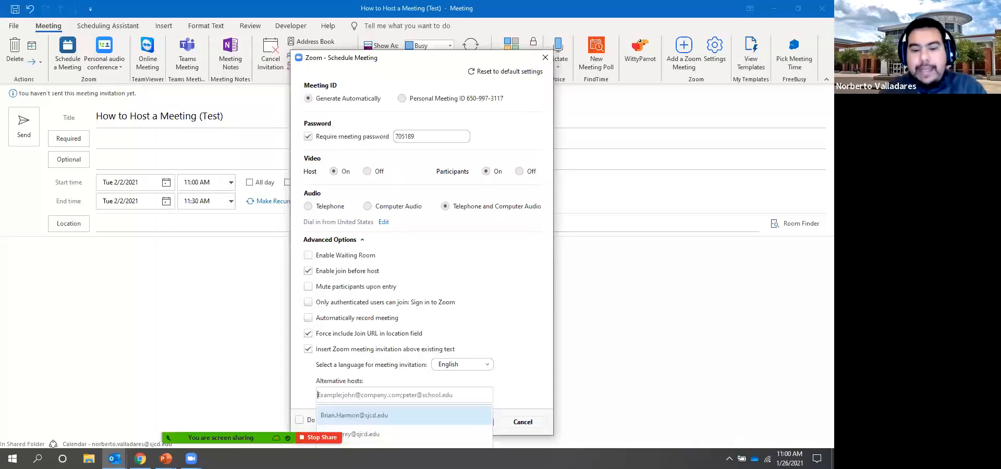
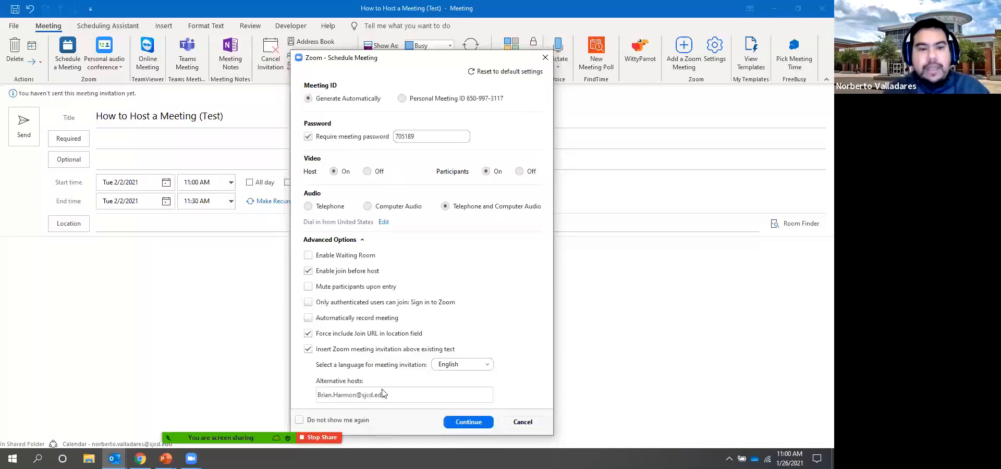
click(467, 422)
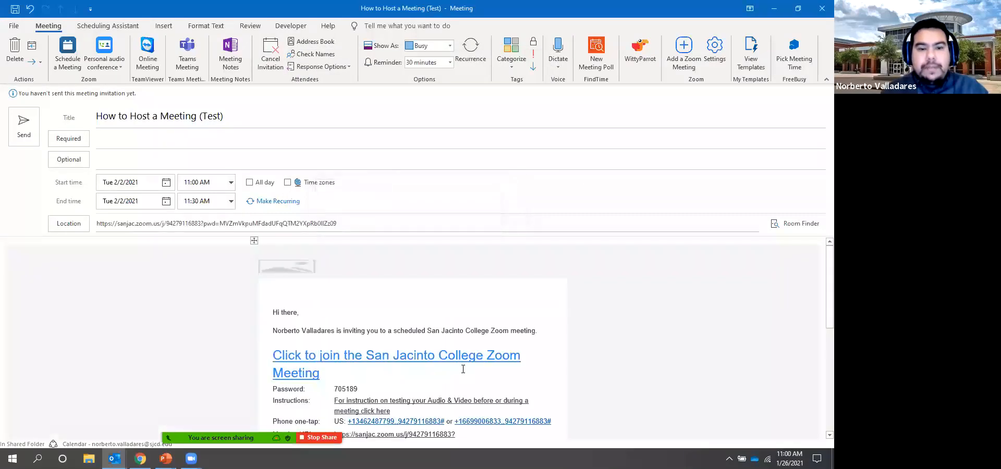
Add the colleague as a required attendee by accepting the suggested address
click(322, 141)
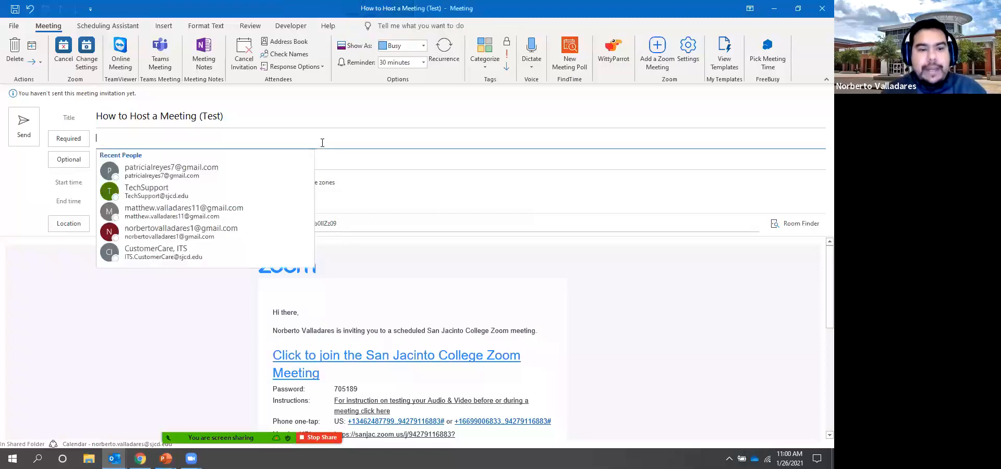
text(matthe)
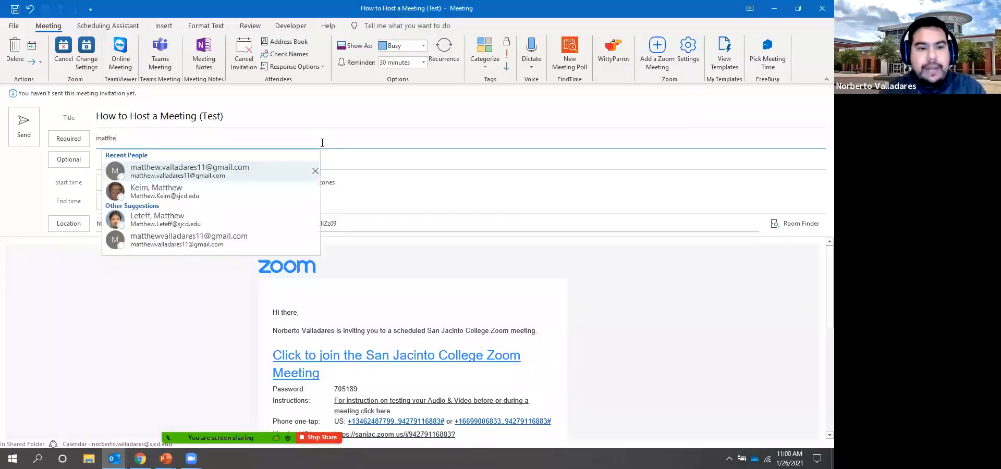
key(Return)
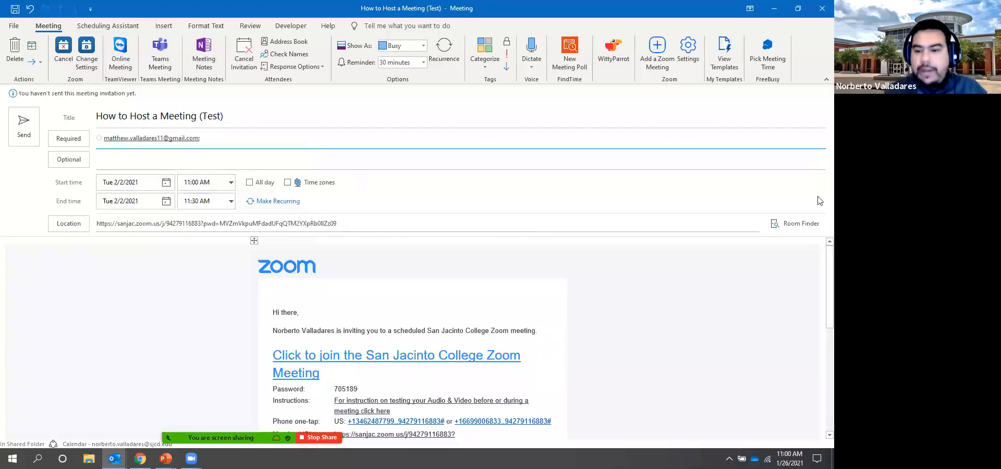
scroll(819, 286, down, 3)
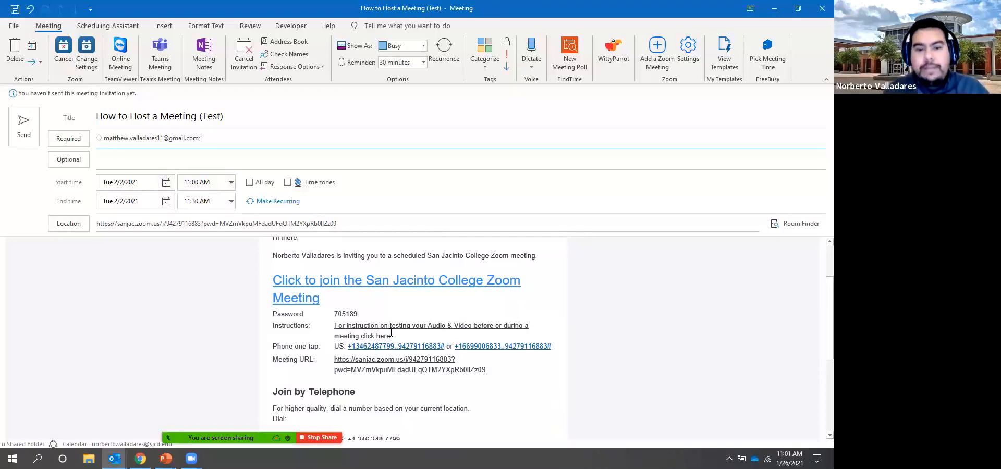
Send the meeting invitation, then switch to Outlook on the web in Chrome
click(23, 128)
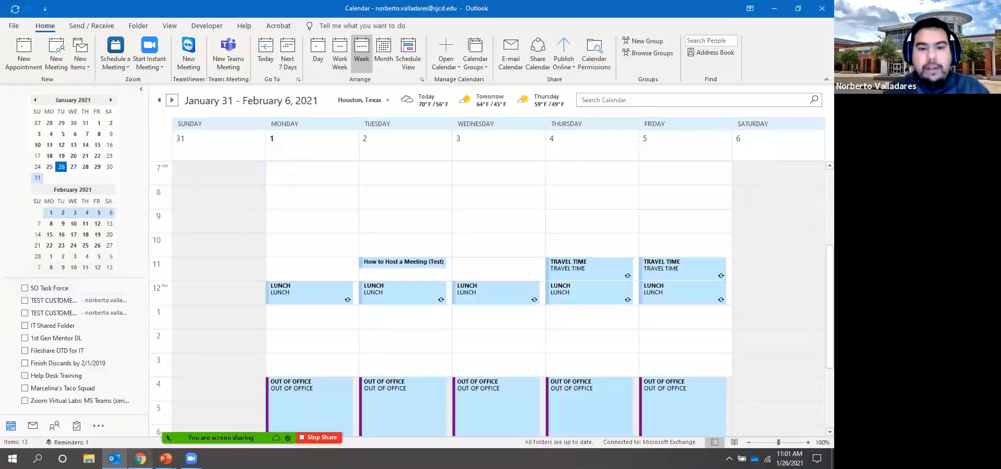
click(139, 459)
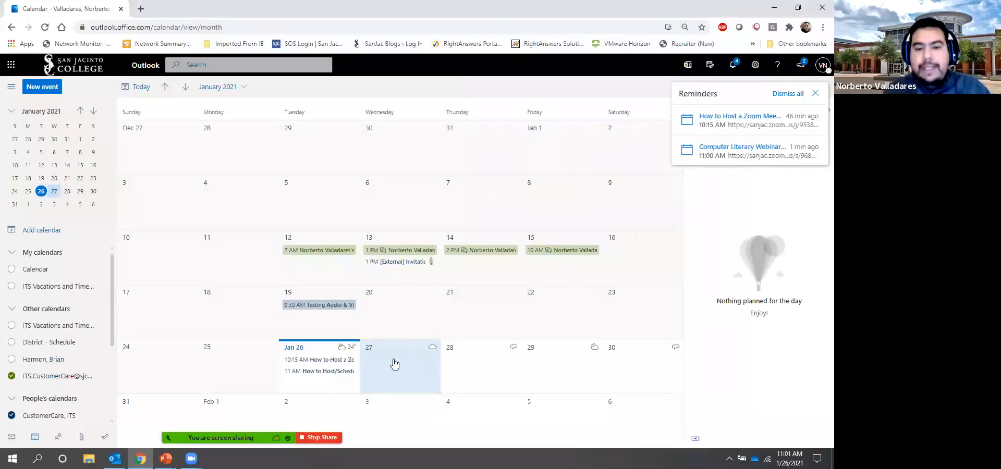
Create a new web calendar event and choose Add a Zoom Meeting from the Zoom add-in
click(42, 87)
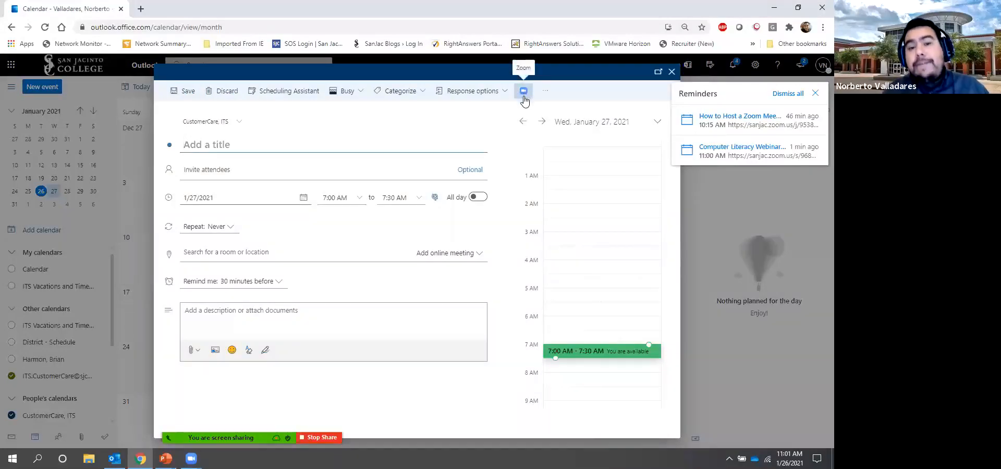
click(545, 91)
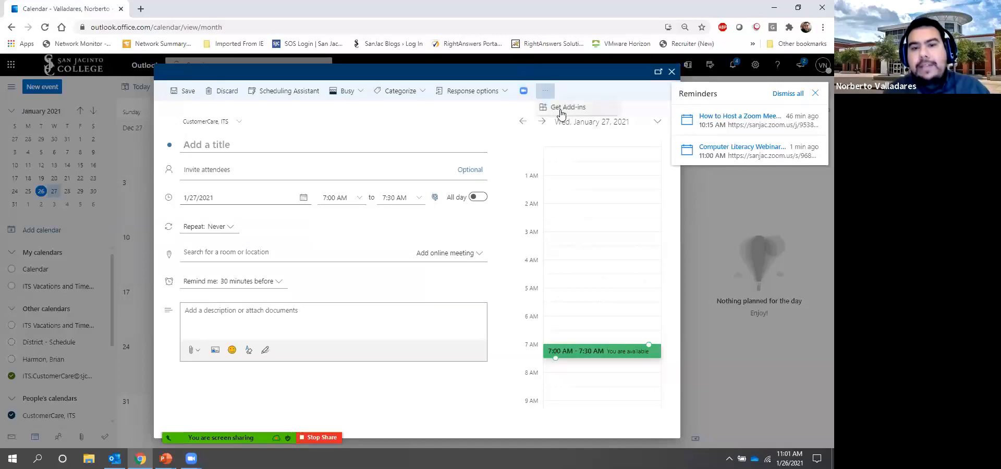
click(524, 93)
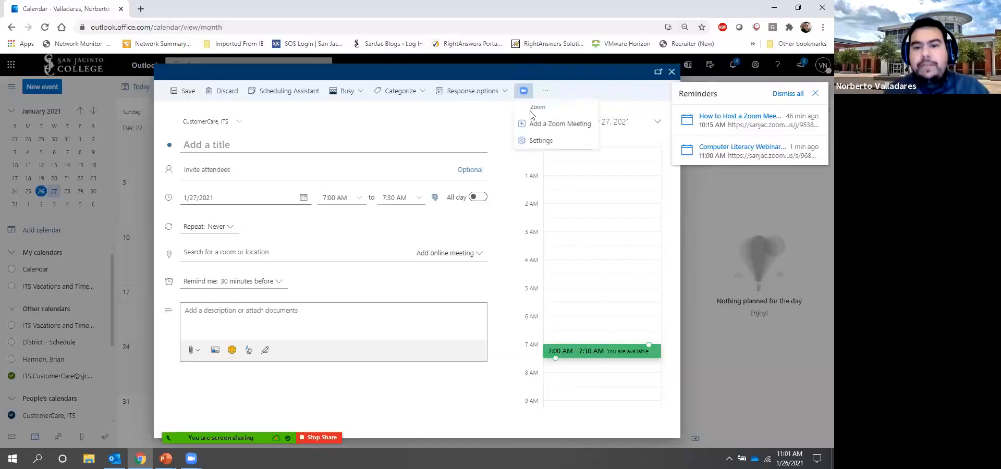
click(544, 126)
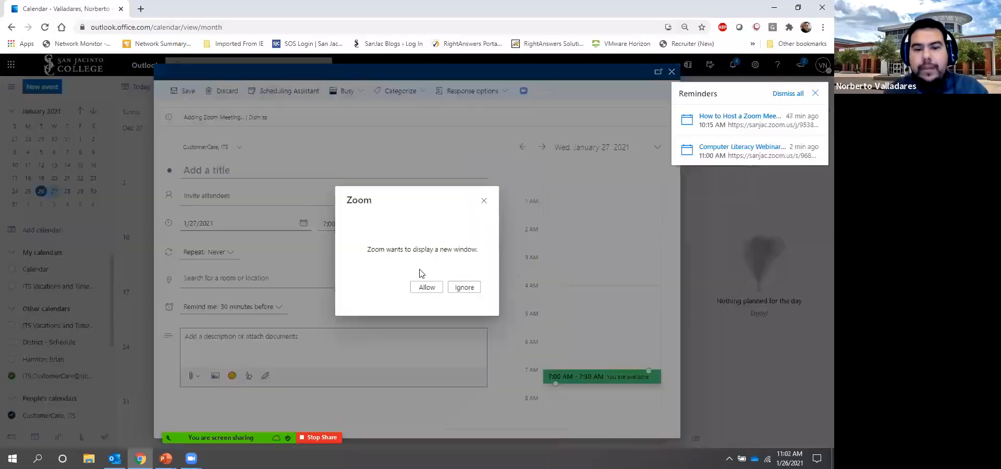
Allow Zoom's sign-in window and sign in with SSO using the sanjac company domain
click(420, 288)
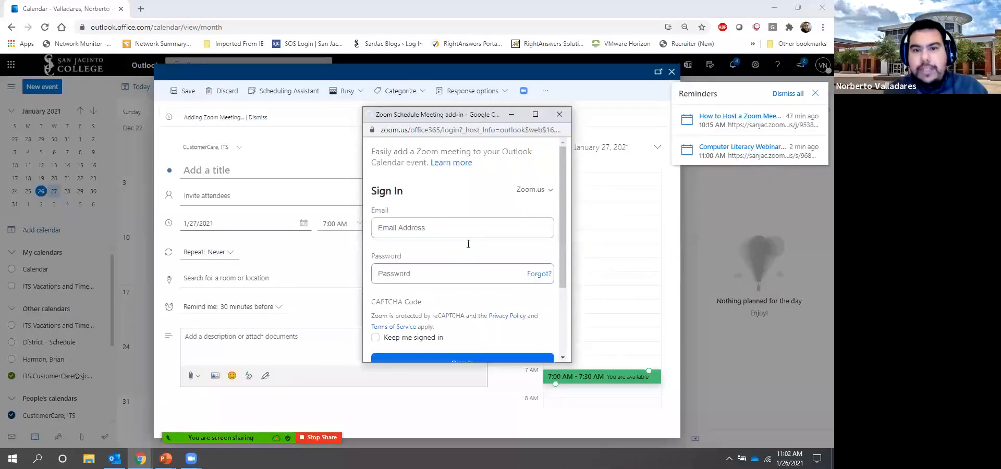
drag(563, 206, 558, 290)
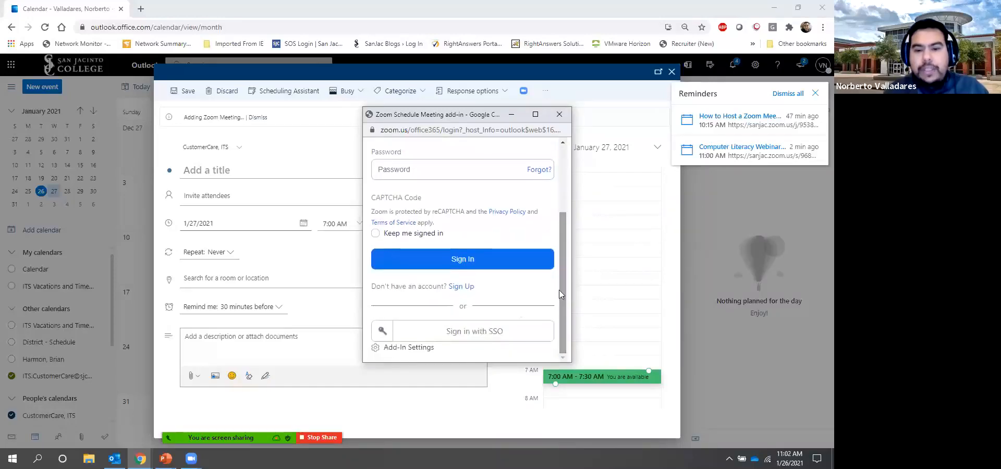
click(499, 337)
click(429, 216)
text(sanjac)
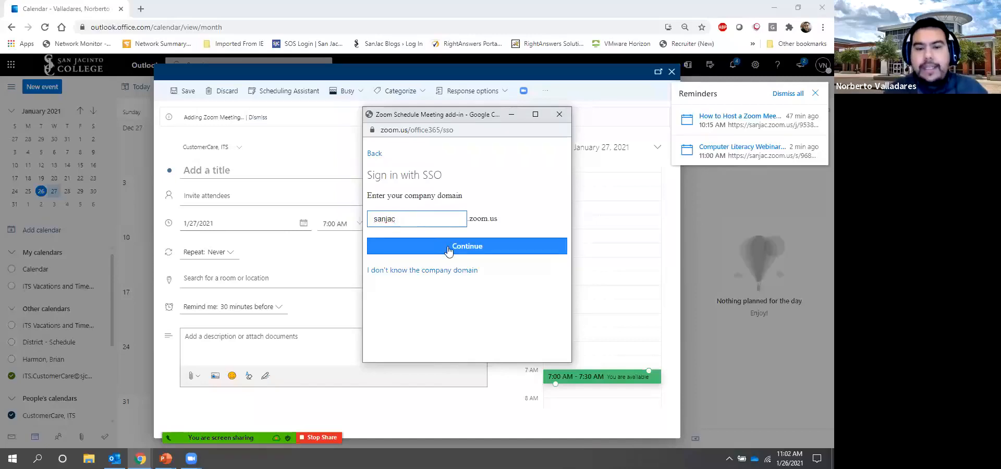
click(448, 248)
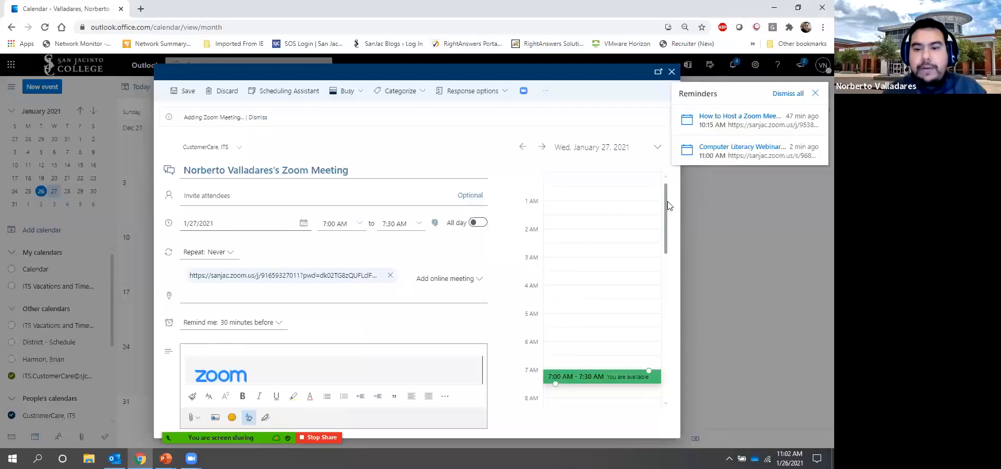
Scroll through the event body to review the Zoom invitation and dial-in details
drag(666, 206, 666, 218)
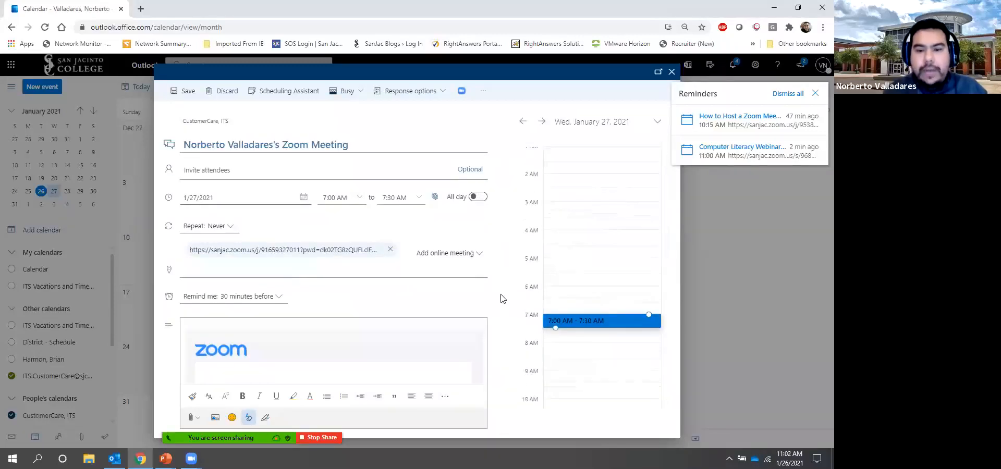
scroll(500, 298, down, 3)
scroll(498, 311, down, 3)
scroll(495, 283, up, 6)
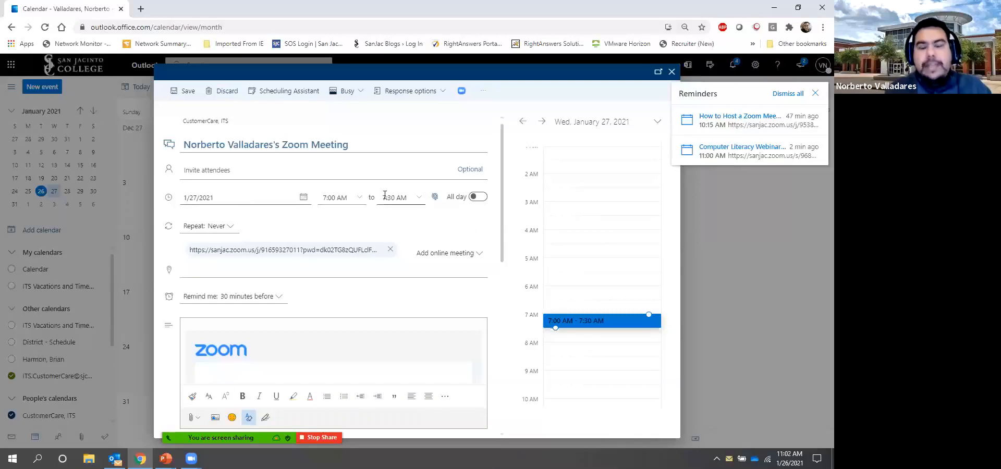
mouse_move(197, 418)
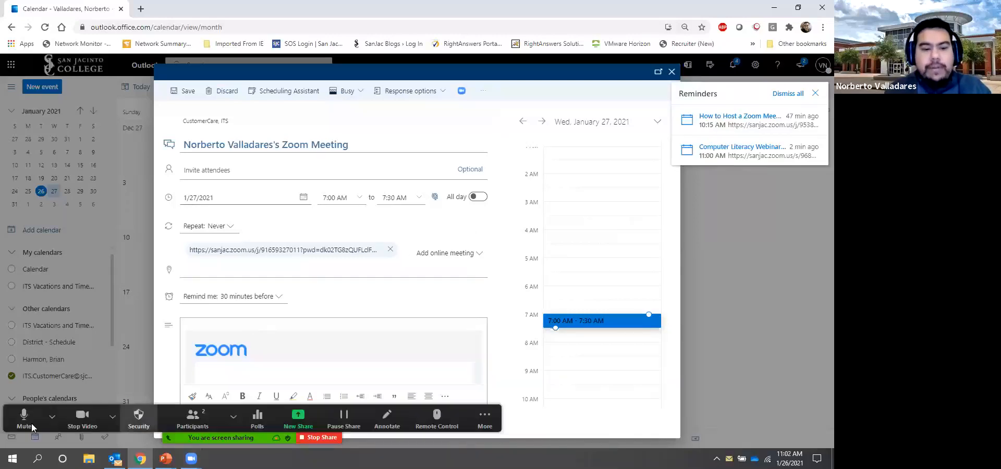
Review the Mute and Stop Video menu choices, then show the meeting's Security options
click(52, 417)
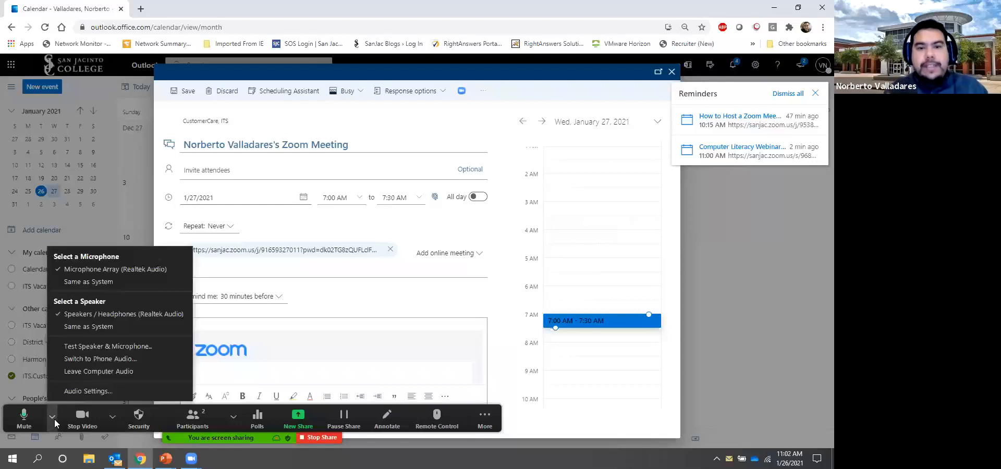
click(114, 417)
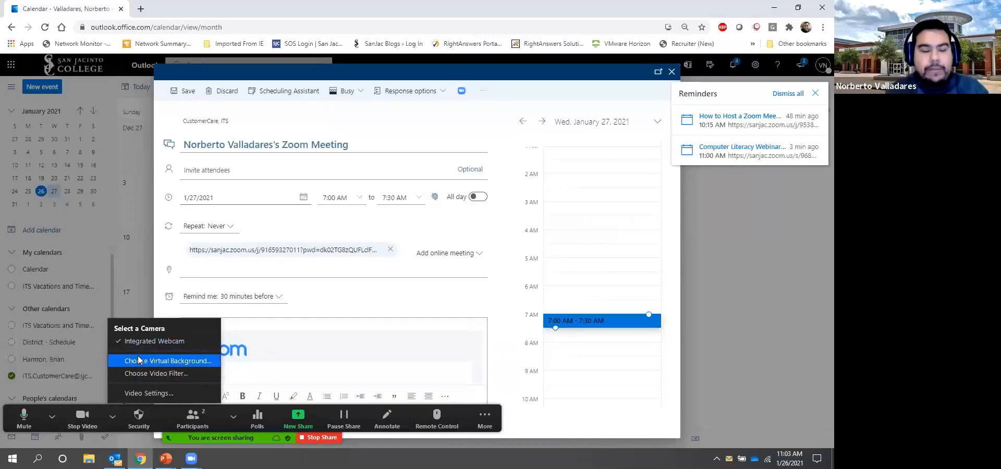
click(79, 411)
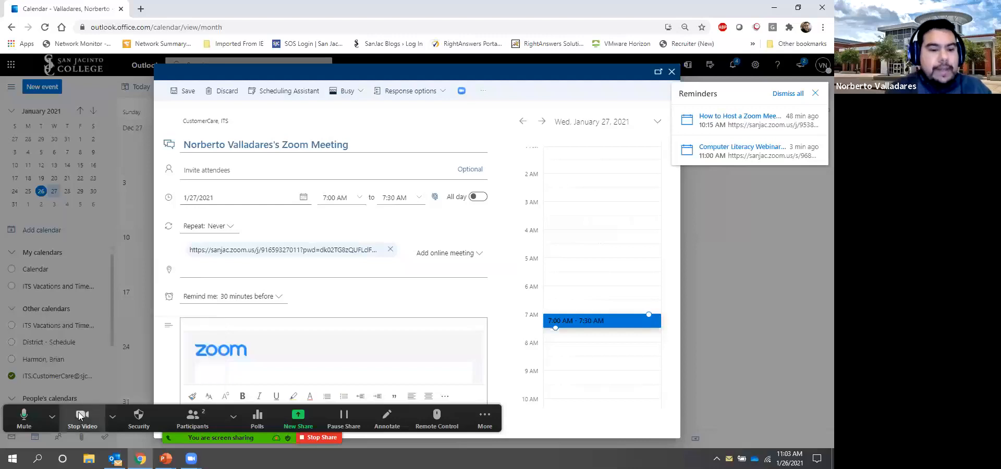
click(51, 416)
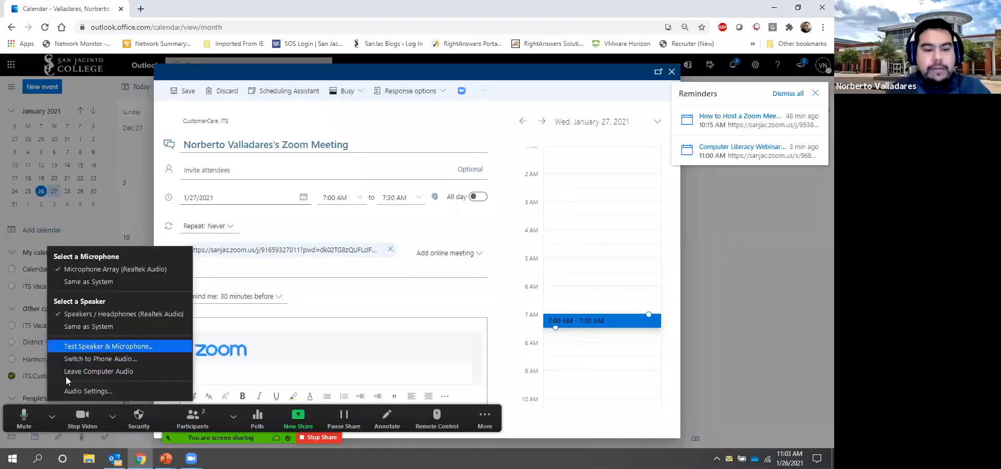
click(143, 433)
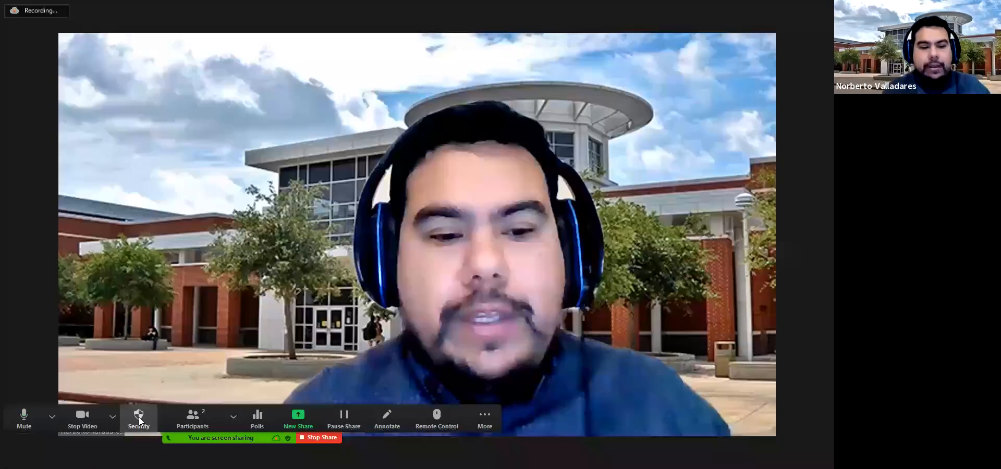
click(138, 417)
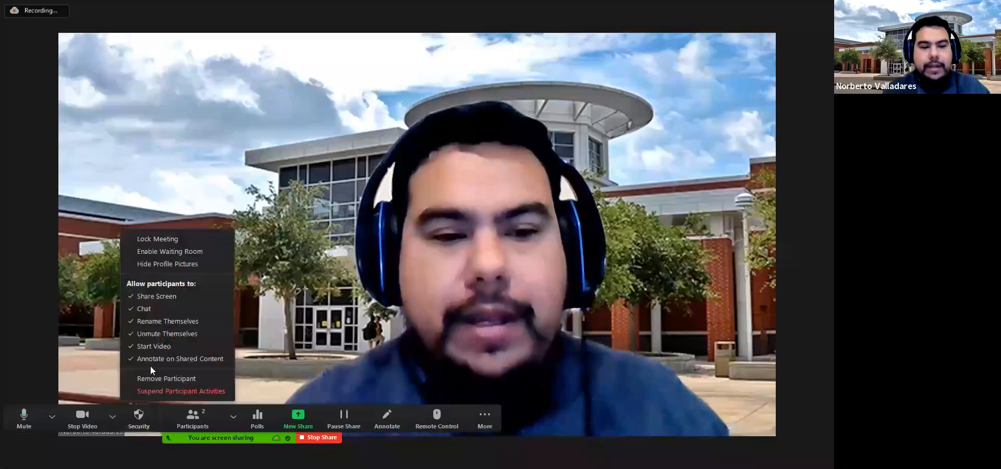
Choose Lock Meeting, then reopen the Security menu to confirm it is checked
click(175, 240)
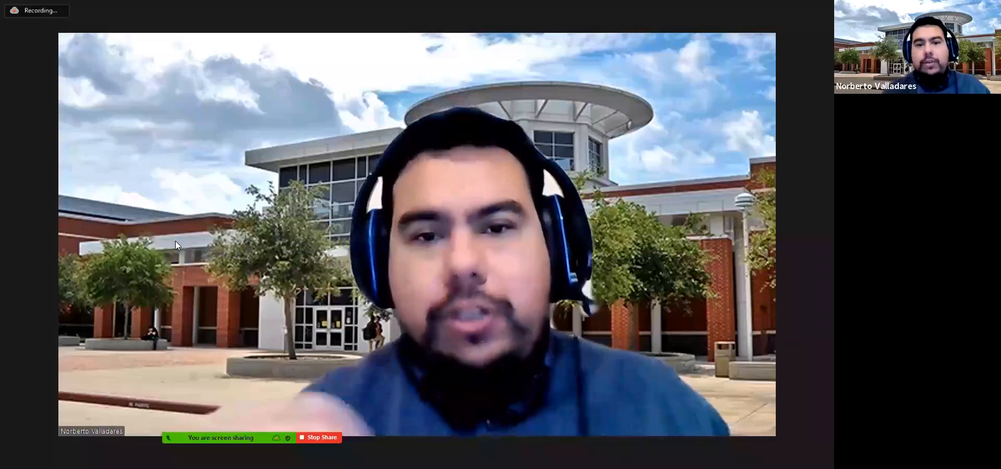
mouse_move(189, 437)
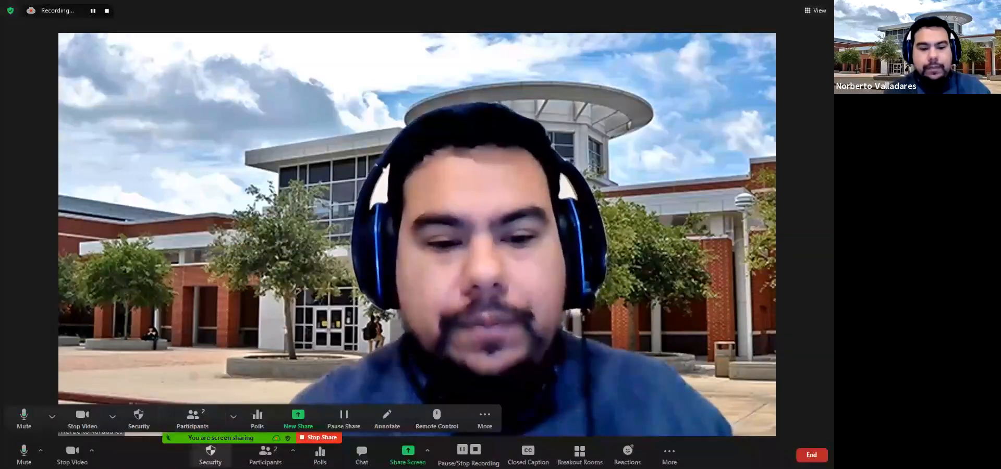
click(210, 454)
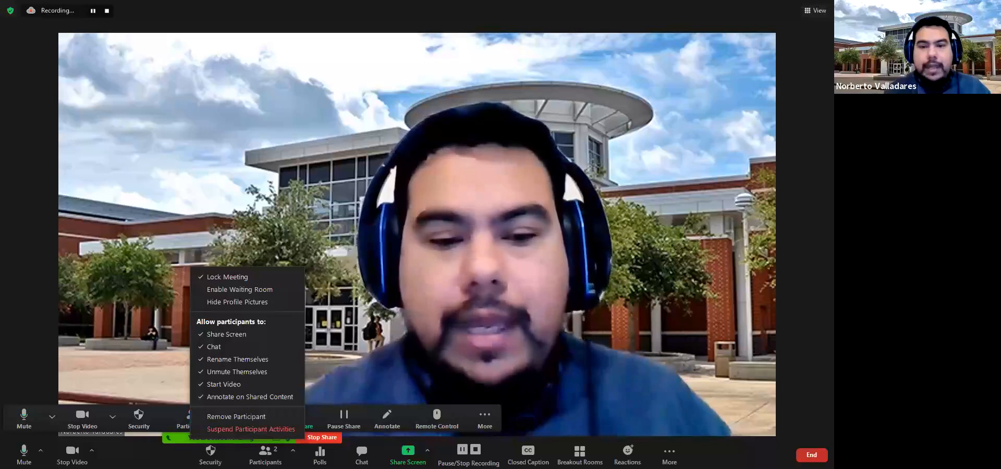
key(Escape)
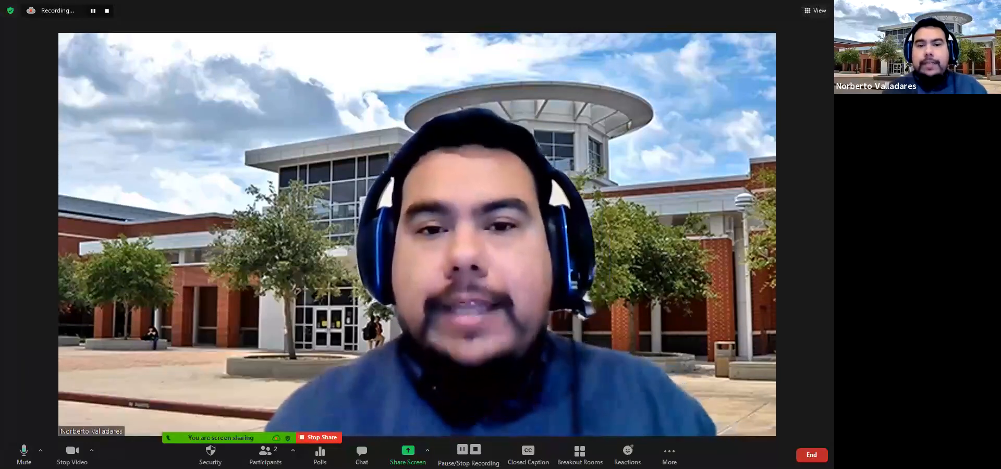